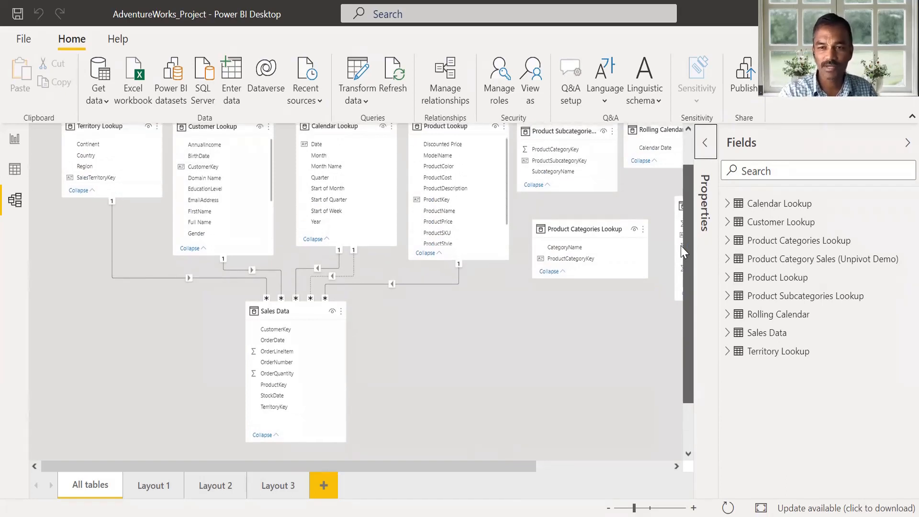
Reposition the Sales Data table slightly beneath the lookup tables in the model diagram
left_click(282, 310)
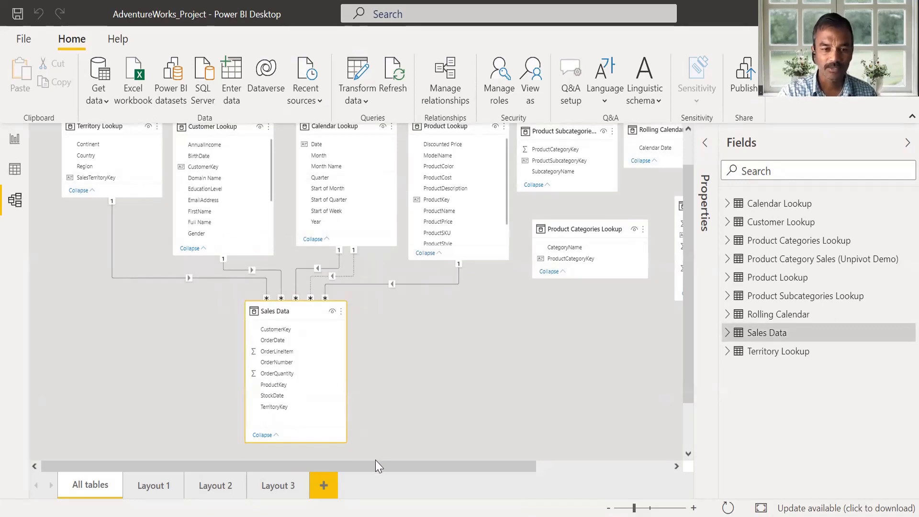
left_click_drag(375, 465, 401, 498)
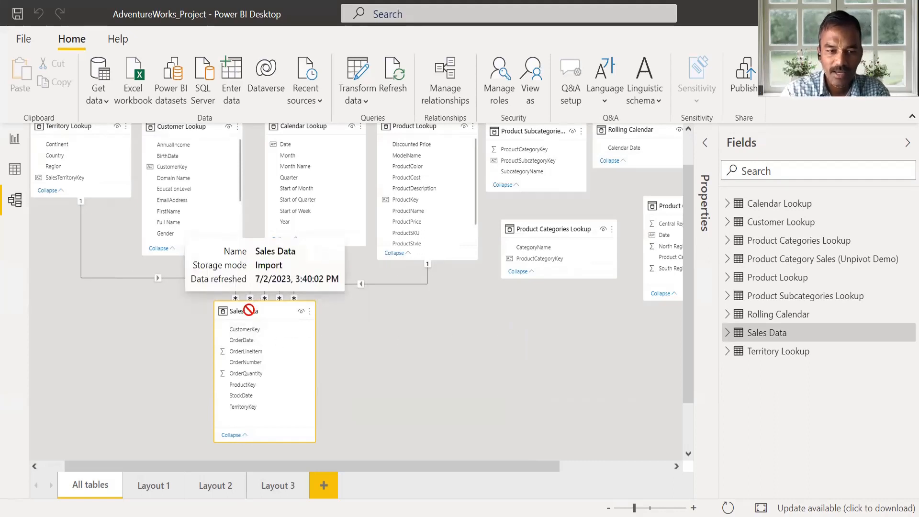
left_click_drag(256, 303, 249, 307)
left_click_drag(331, 466, 497, 466)
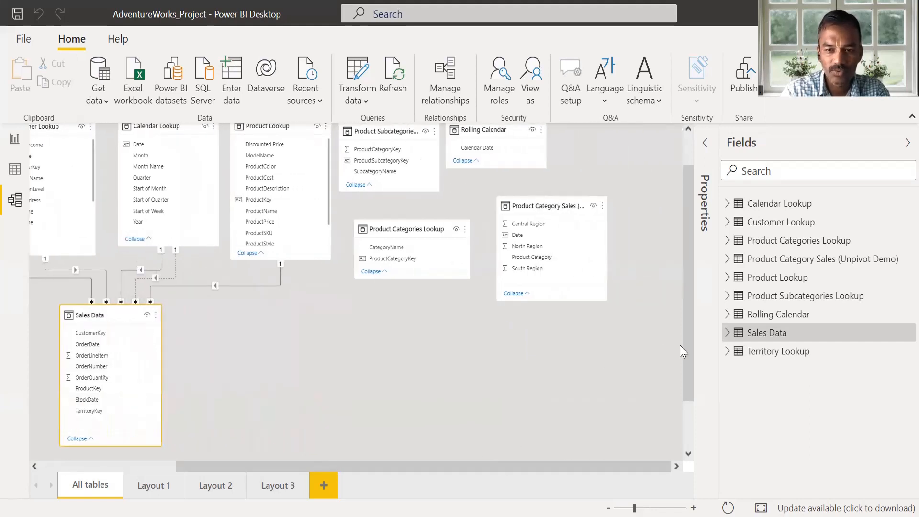
Move the Rolling Calendar and Product Category Sales (Unpivot Demo) tables one above the other, farther from the product tables
scroll(685, 350, "up", 2)
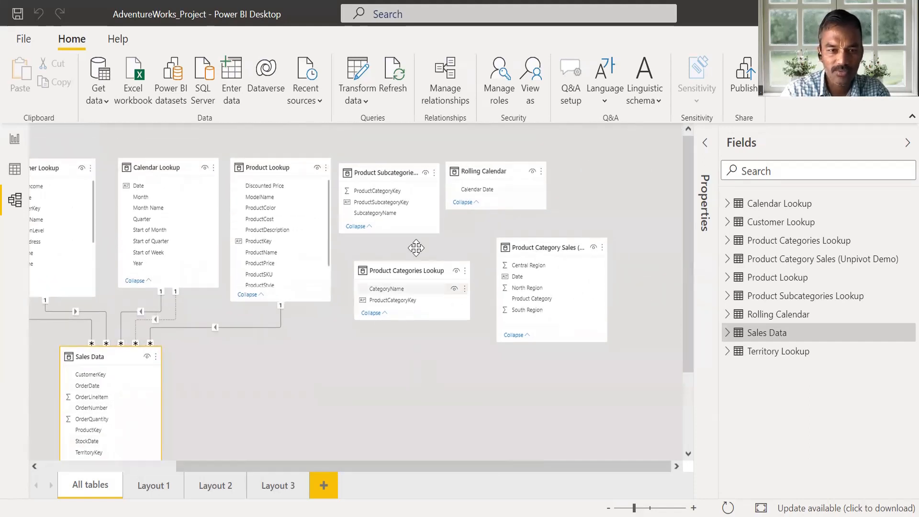
left_click_drag(496, 170, 552, 166)
left_click_drag(538, 244, 543, 219)
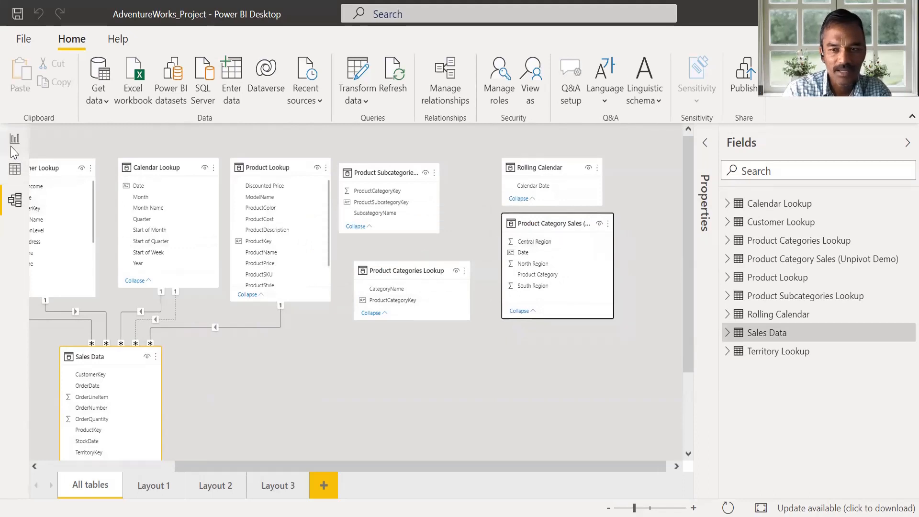
Open the Power Query Editor and disable loading of the Product Category Sales (Unpivot Demo) query, accepting the possible data loss
left_click(362, 102)
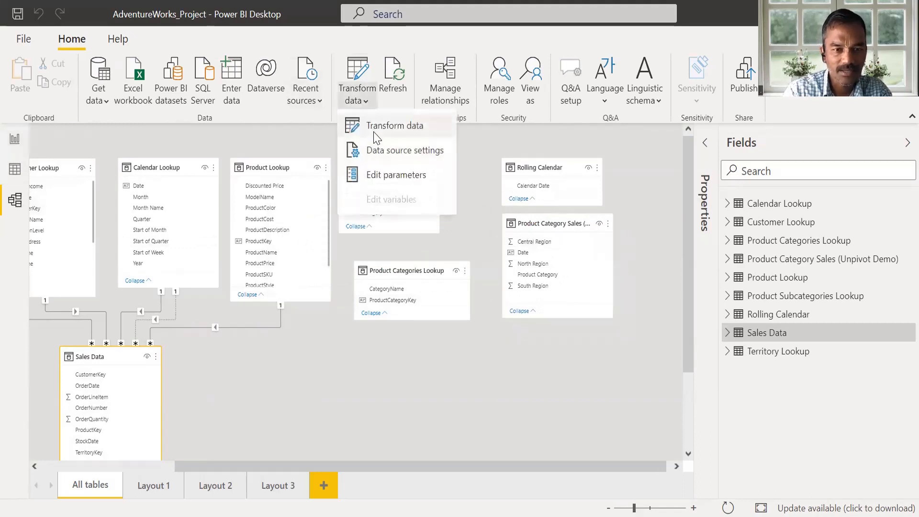
left_click(373, 131)
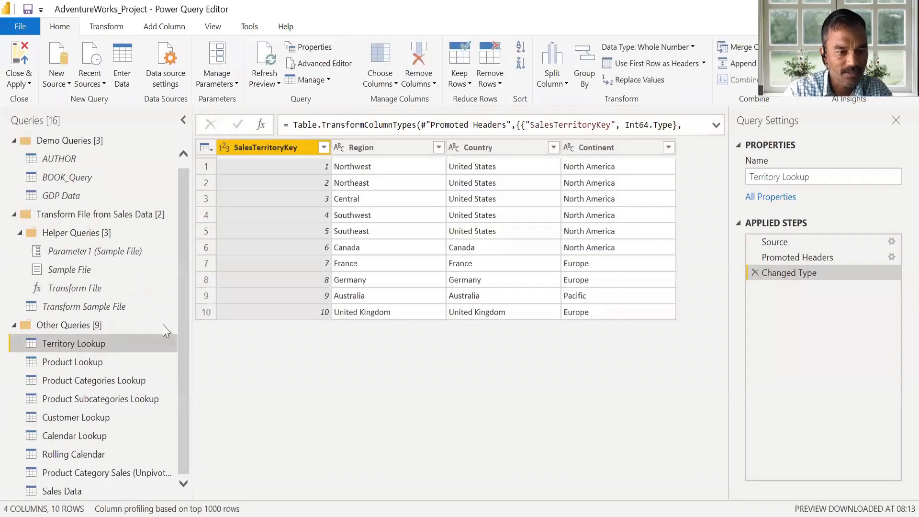
left_click(125, 472)
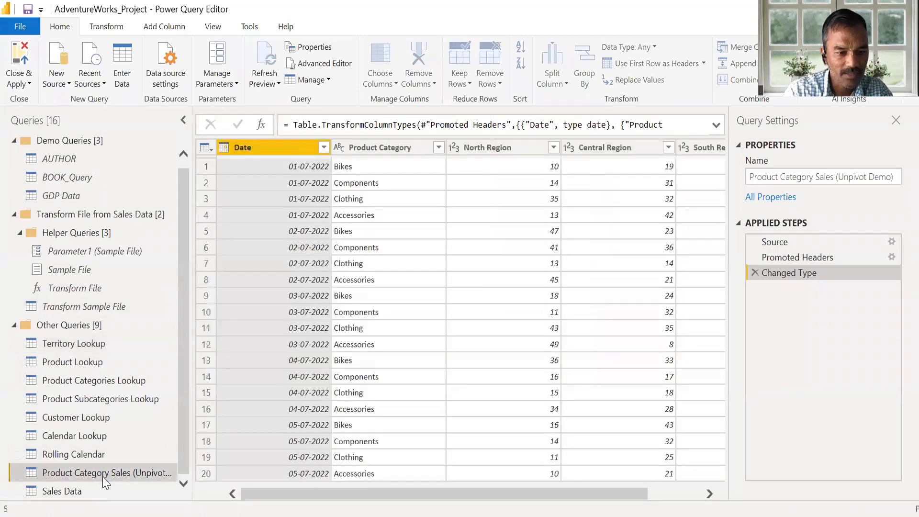
right_click(104, 472)
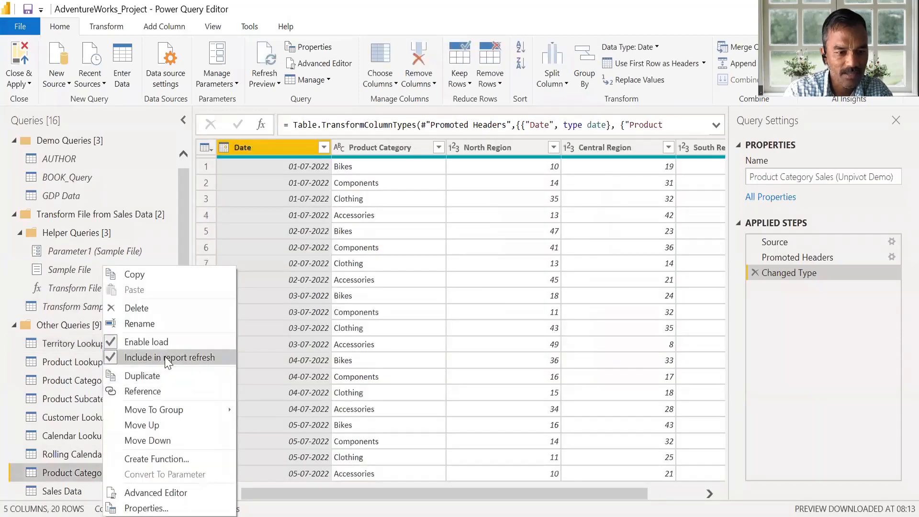
left_click(170, 342)
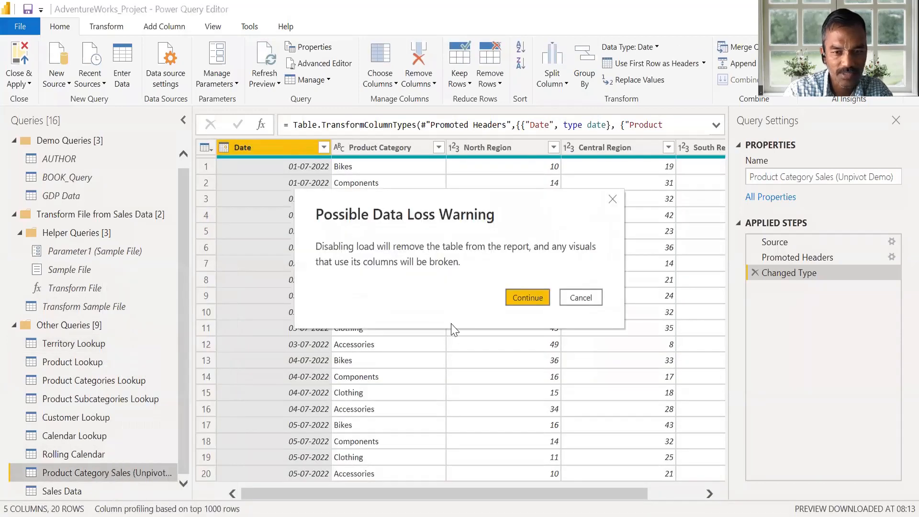
left_click(527, 297)
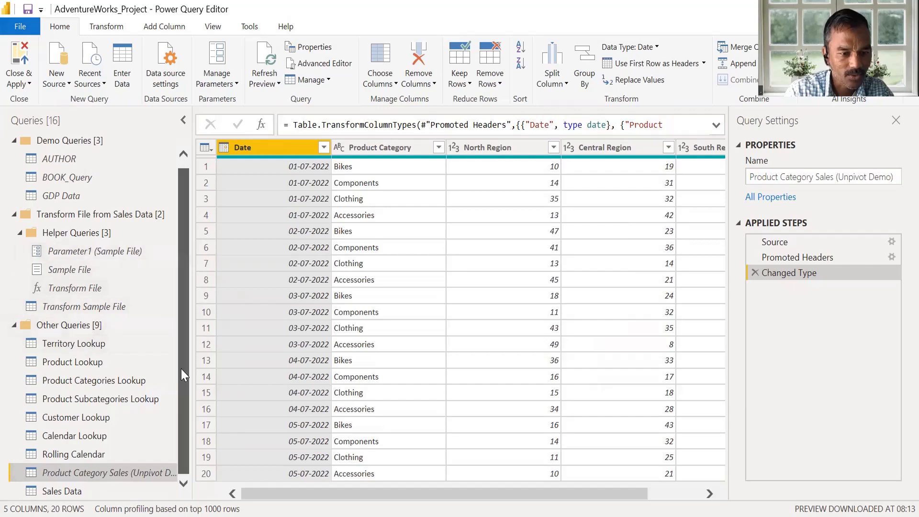
Disable loading of the Rolling Calendar query as well, then close the query editor and apply the changes
left_click_drag(181, 369, 182, 314)
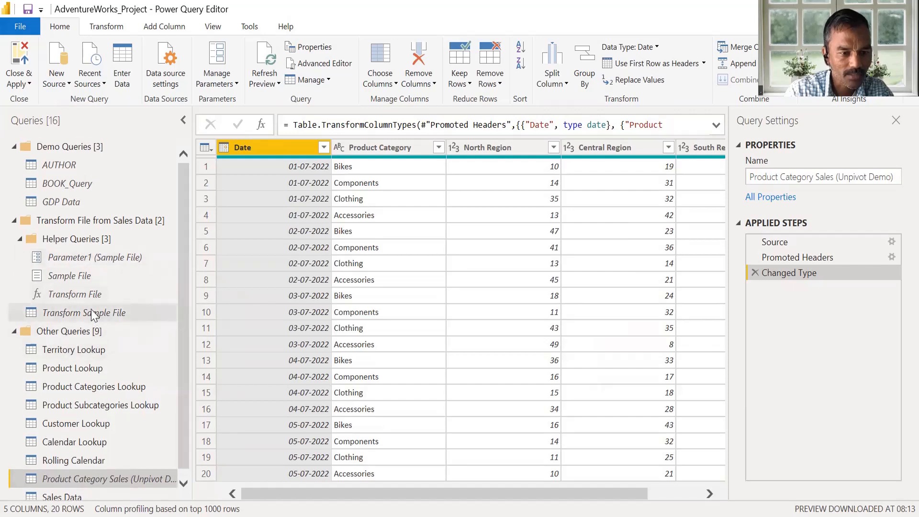
left_click(84, 455)
right_click(84, 455)
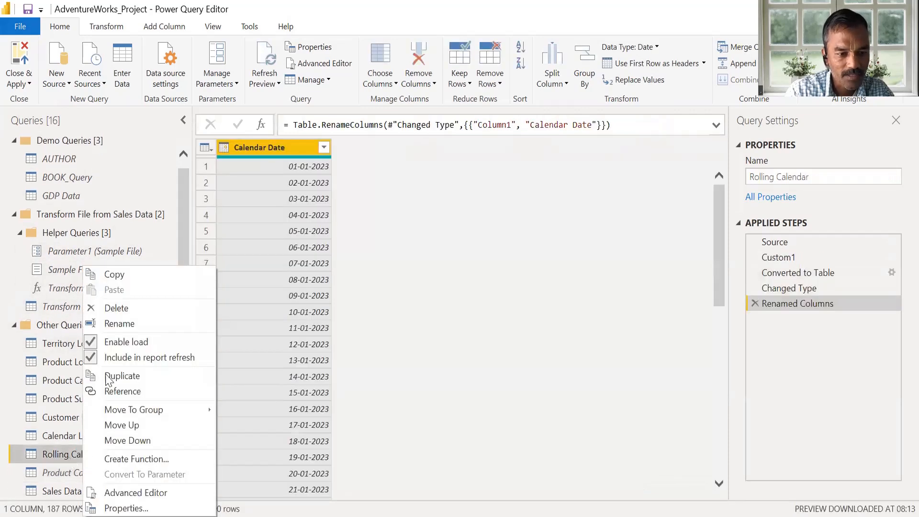
left_click(126, 342)
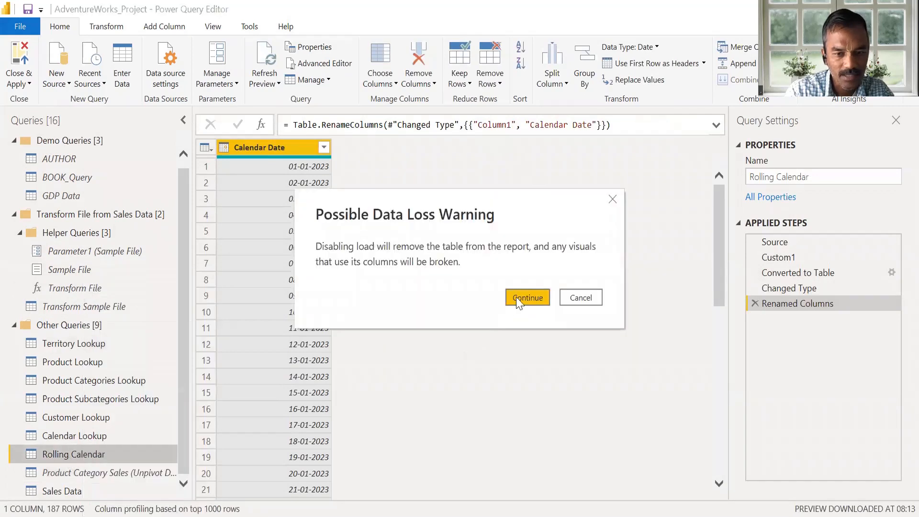
left_click(524, 297)
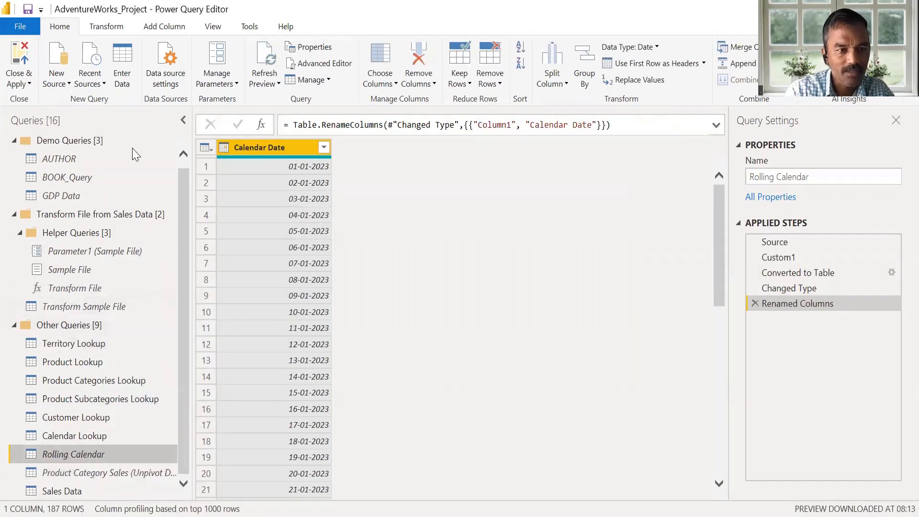
left_click(19, 83)
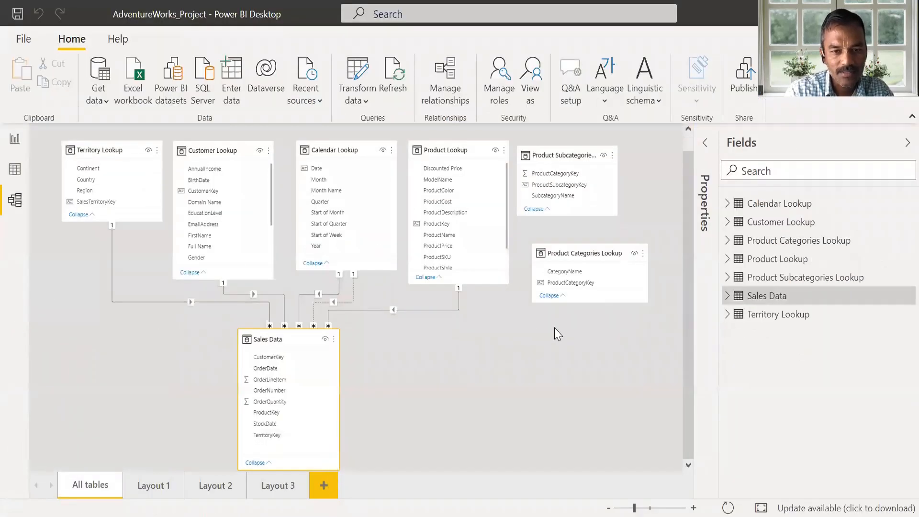
Move the Product Subcategories Lookup and Product Categories Lookup tables farther from Product Lookup, one above the other
left_click_drag(568, 150, 605, 152)
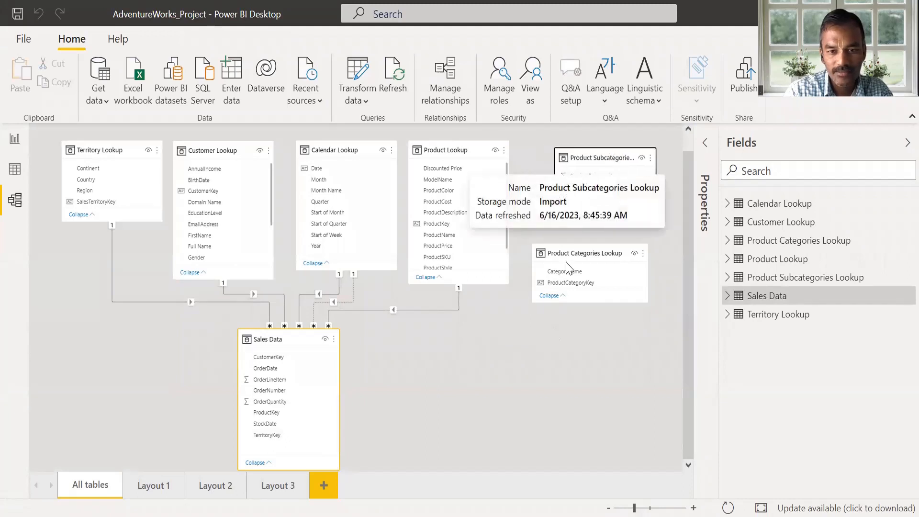
left_click_drag(583, 254, 601, 250)
left_click(547, 389)
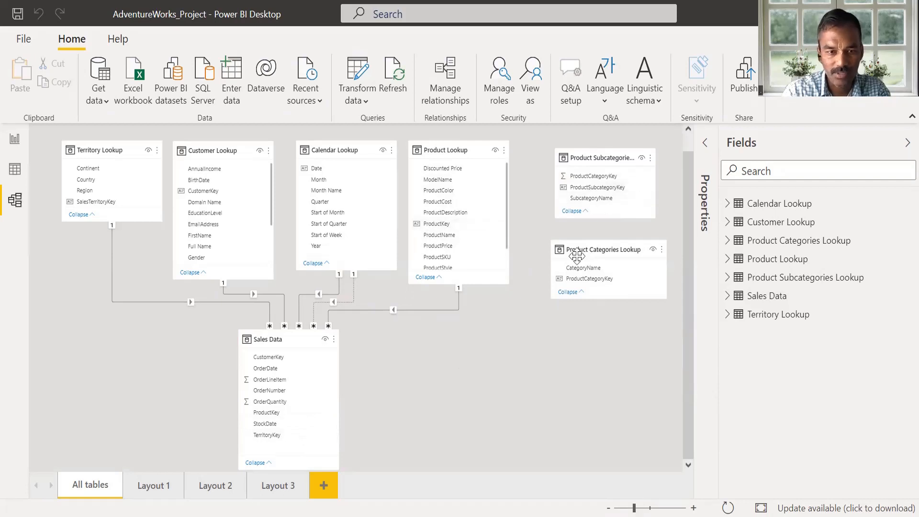
Relate Product Lookup to Product Subcategories Lookup on ProductSubcategoryKey, and Product Subcategories Lookup to Product Categories Lookup on ProductCategoryKey
scroll(508, 232, "down", 2)
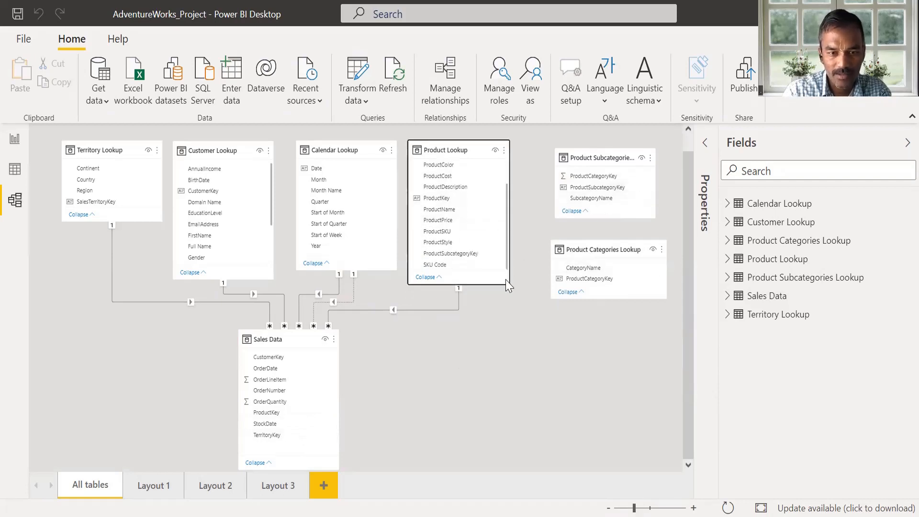
left_click_drag(467, 254, 576, 186)
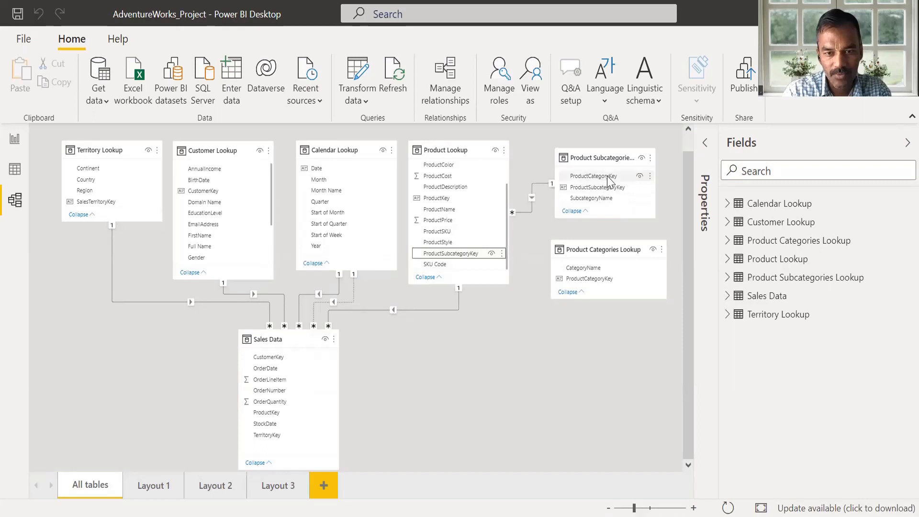
left_click_drag(596, 176, 595, 281)
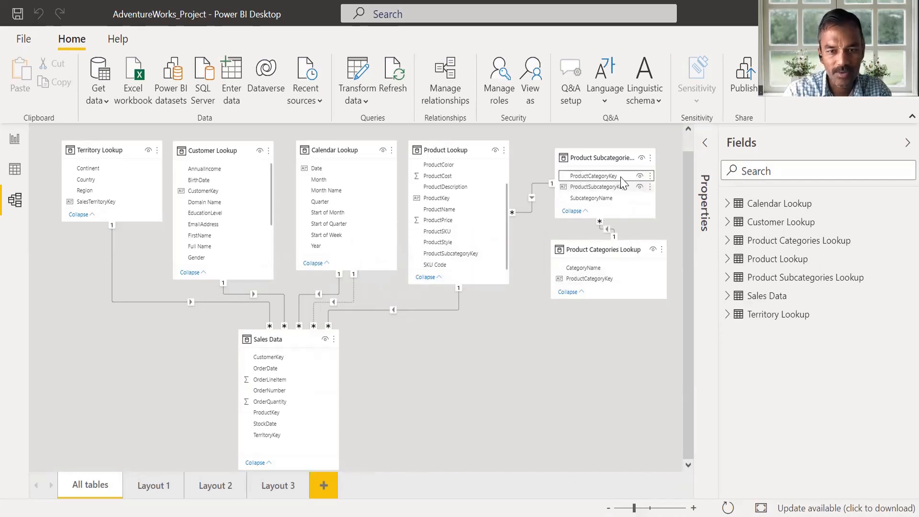
Arrange the snowflake tables beside Product Lookup, with Product Categories Lookup above and slightly outward from Product Subcategories Lookup
left_click_drag(618, 157, 566, 320)
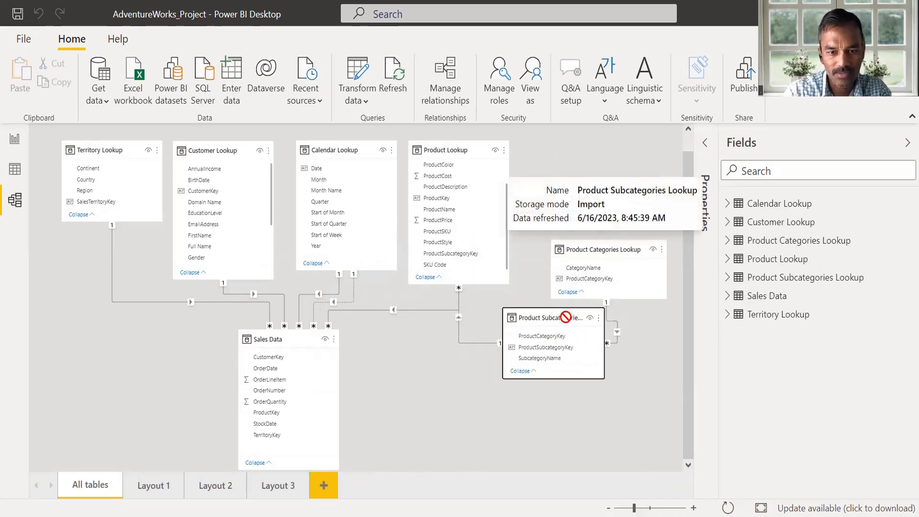
left_click_drag(616, 250, 658, 182)
left_click_drag(545, 318, 587, 273)
left_click_drag(361, 466, 379, 465)
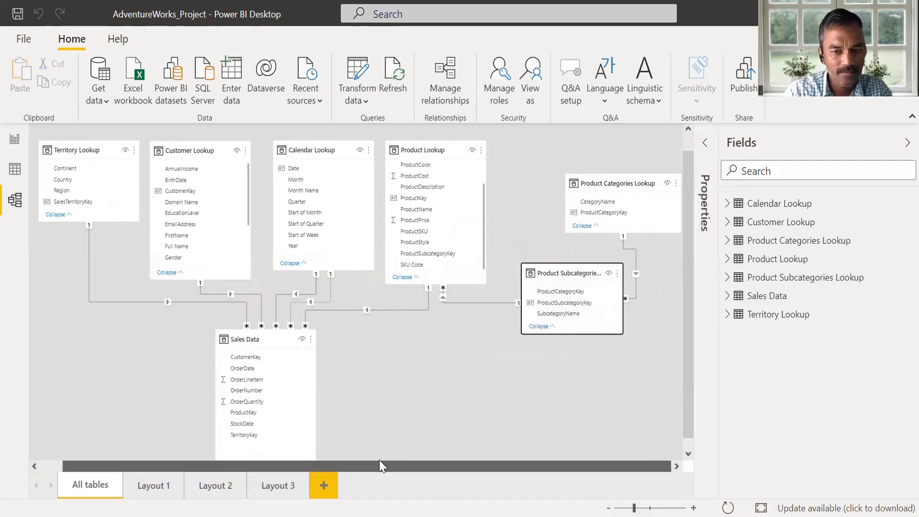
left_click_drag(601, 177, 613, 143)
left_click_drag(550, 273, 545, 222)
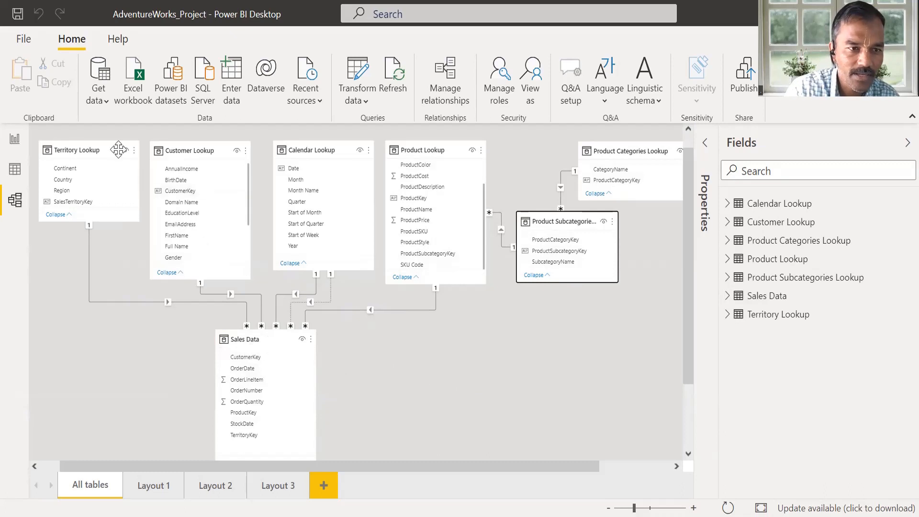
left_click(540, 405)
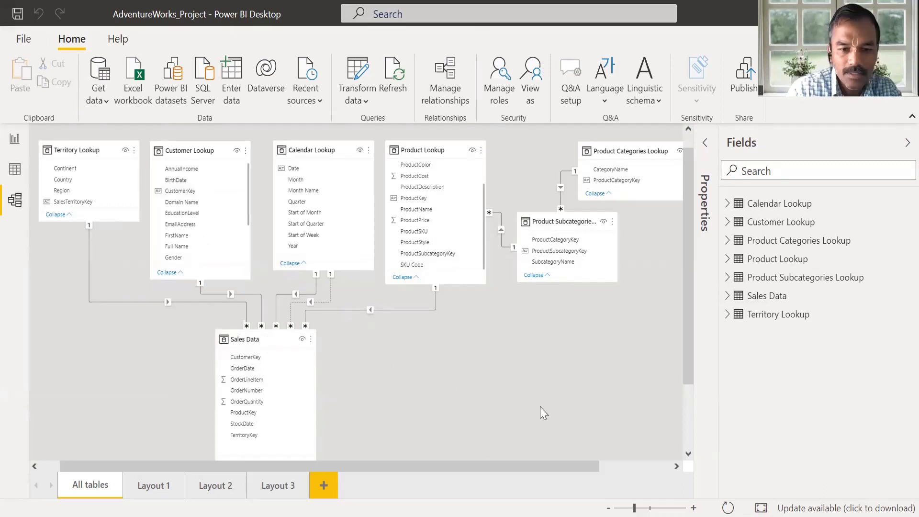
Import the AdventureWorks Returns Data CSV file and open it for transformation in the Power Query Editor
left_click(101, 100)
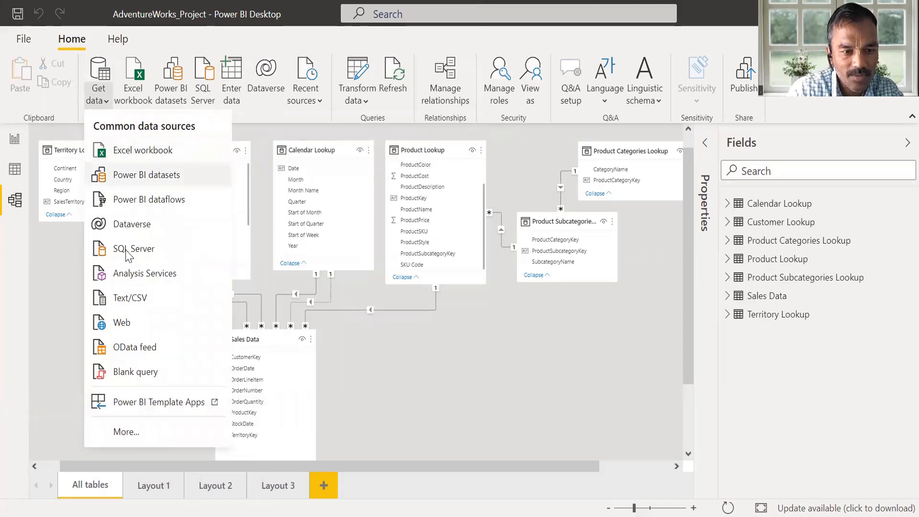
left_click(130, 298)
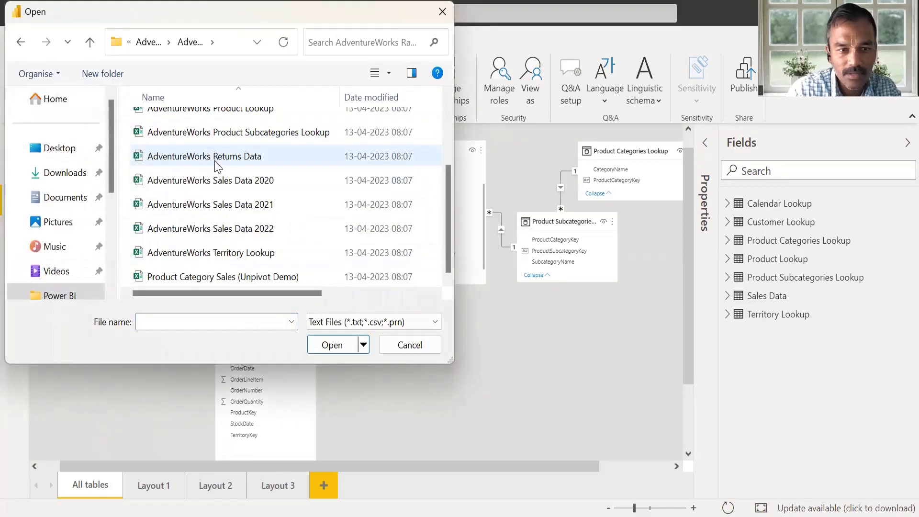
left_click(217, 163)
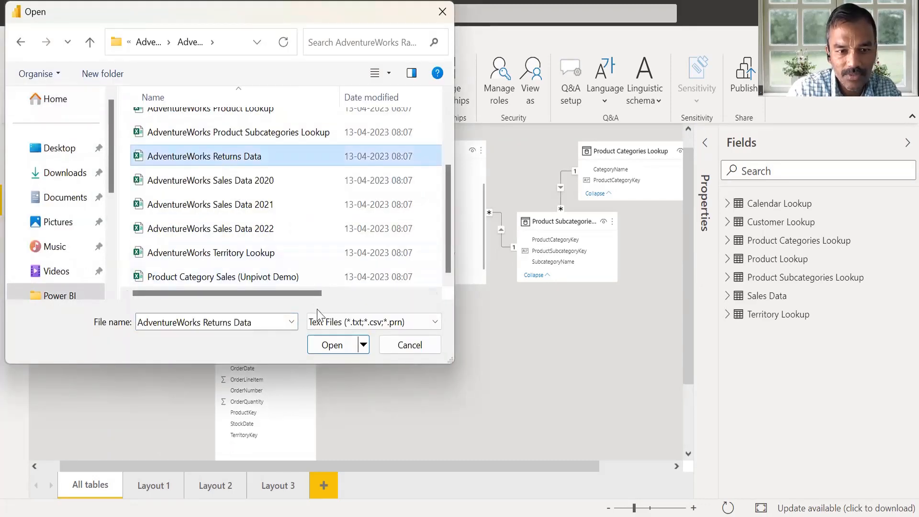
left_click(330, 345)
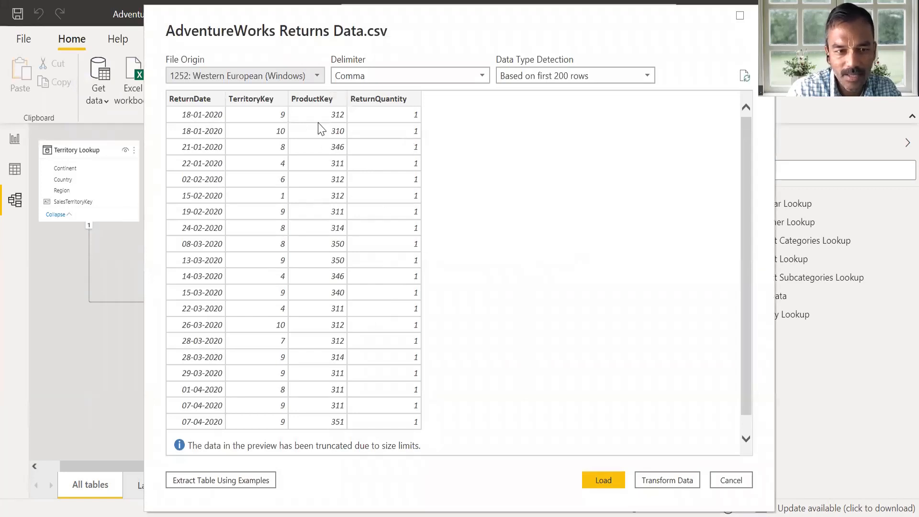
left_click(660, 485)
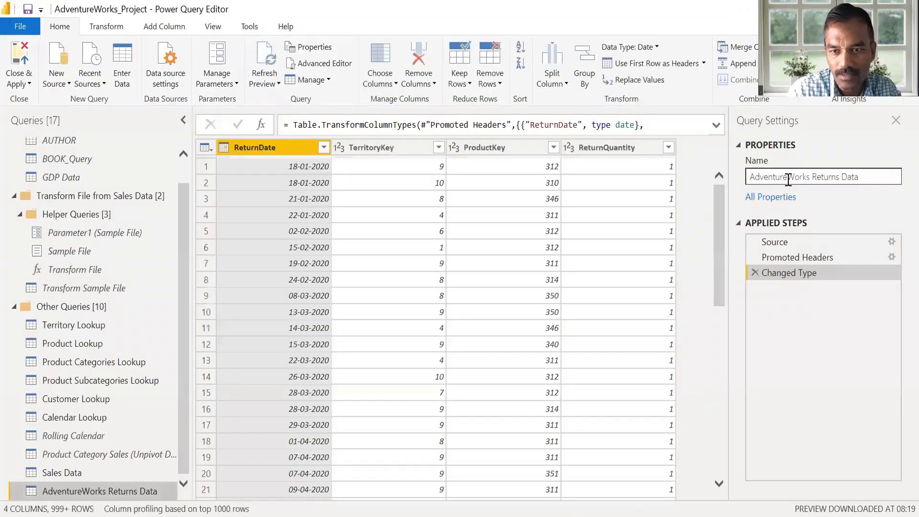
Rename the imported query as Returns Data, then close the query editor and apply the changes
double_click(788, 179)
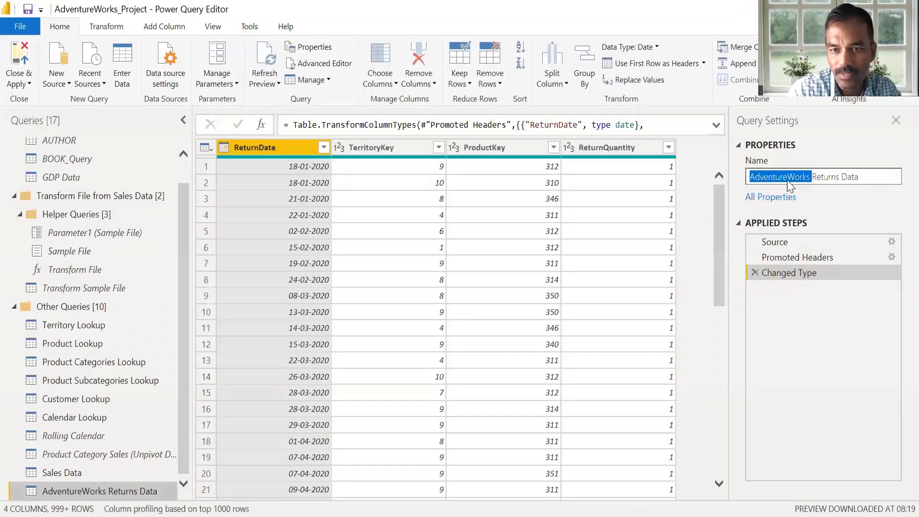
key("BackSpace")
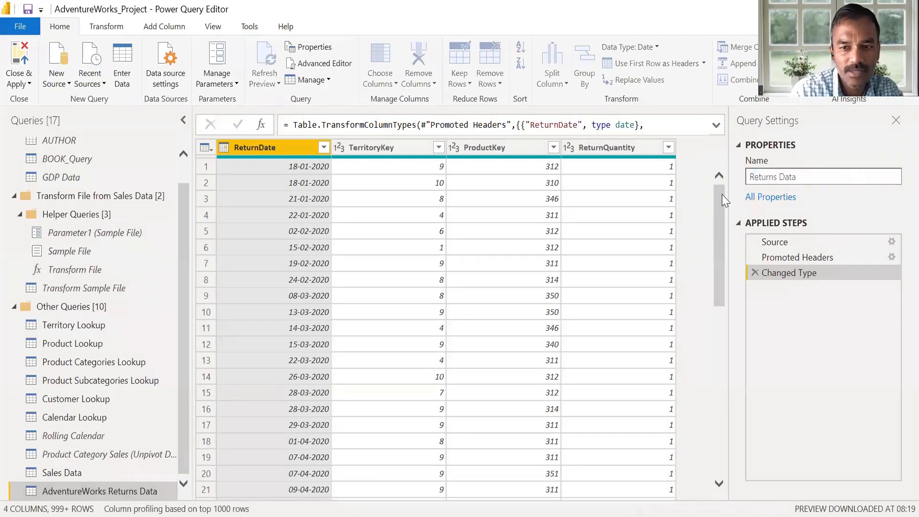
key("Return")
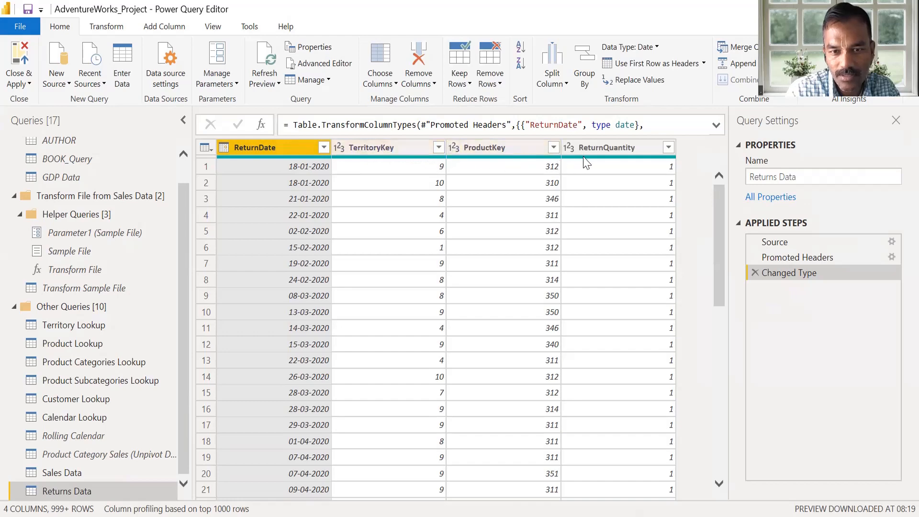
scroll(176, 180, "up", 1)
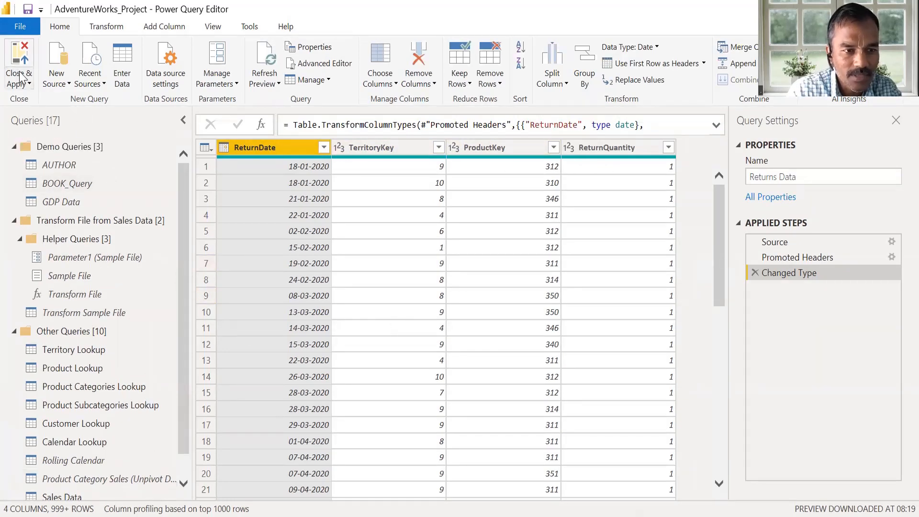
left_click(27, 83)
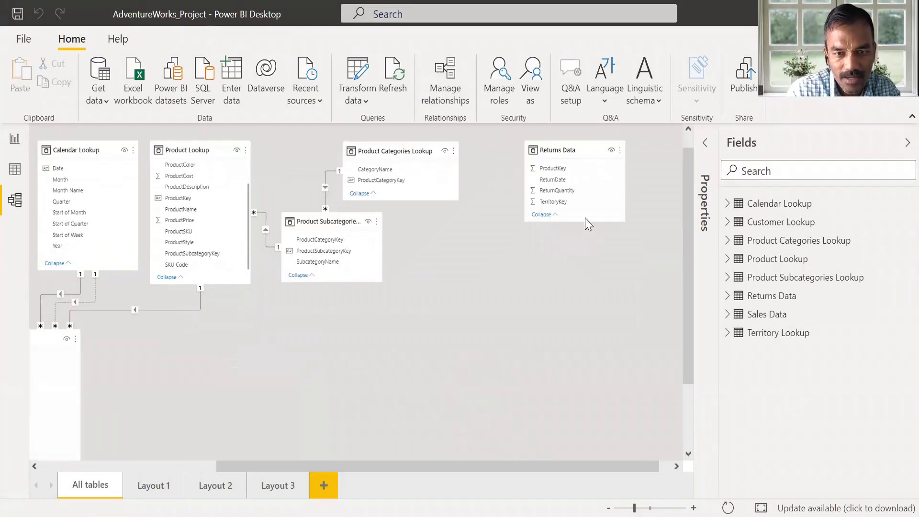
Place the Returns Data table beside Sales Data, below Product Lookup, and make its card slightly taller
left_click_drag(586, 152, 332, 343)
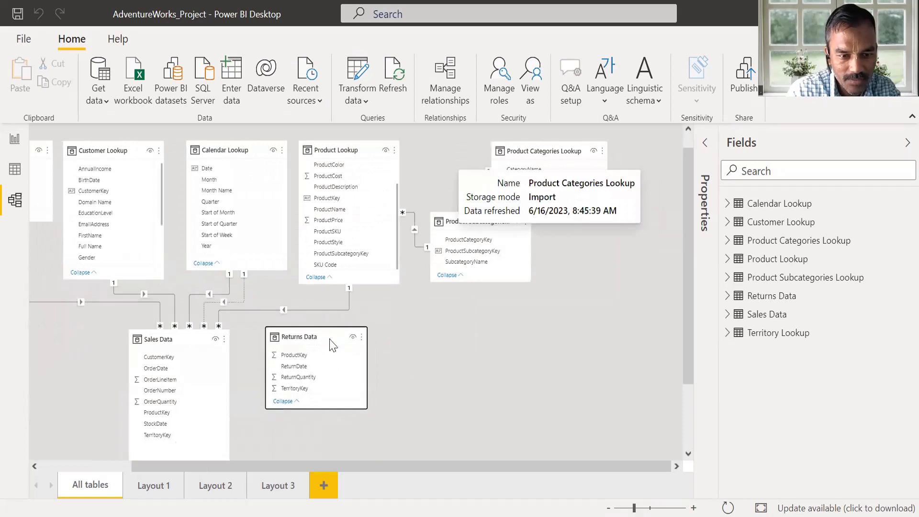
left_click(441, 363)
left_click(295, 336)
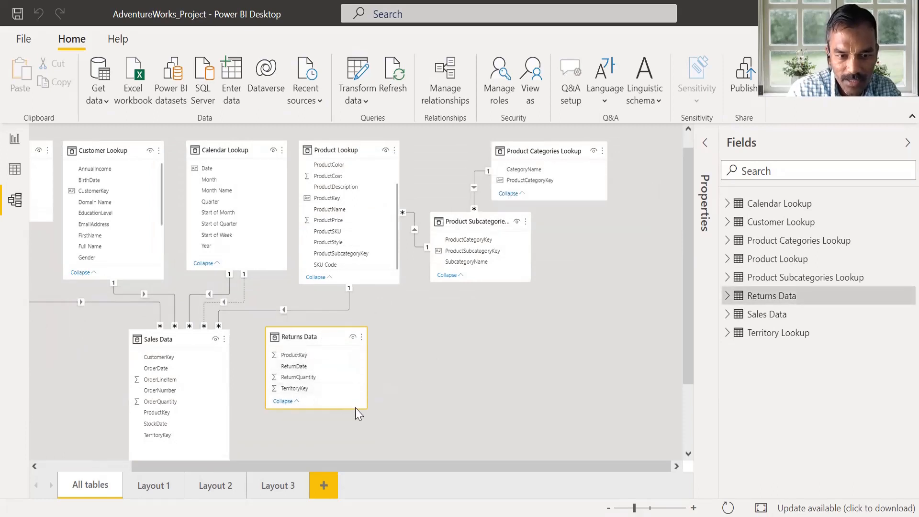
left_click_drag(364, 410, 366, 433)
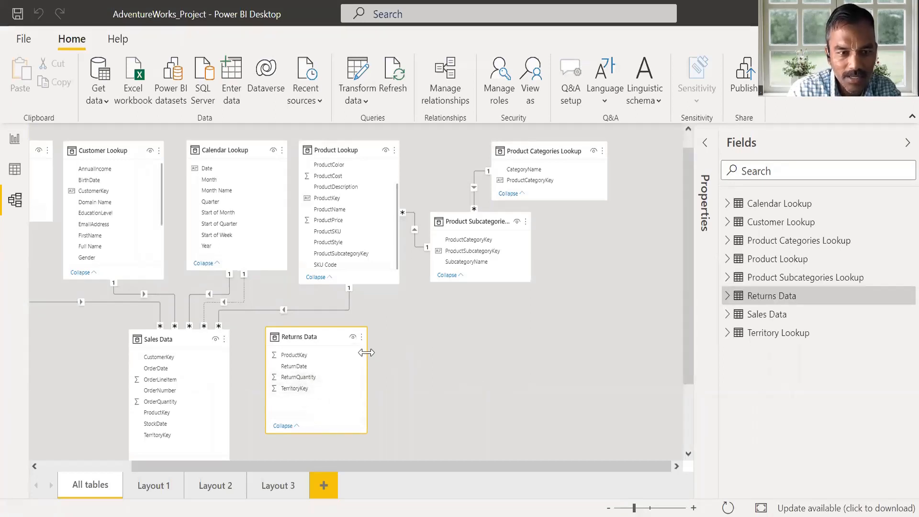
Try to relate Returns Data directly to Sales Data on ProductKey
left_click_drag(235, 467, 136, 464)
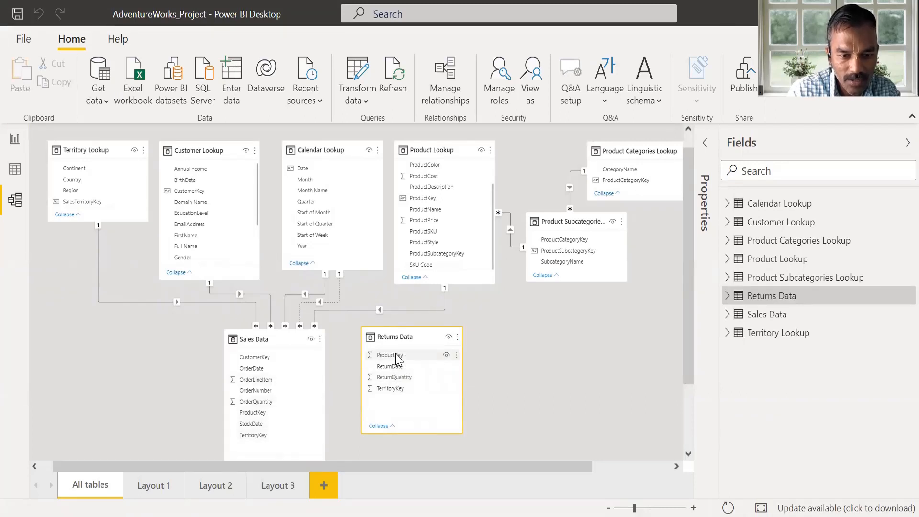
left_click_drag(381, 355, 263, 412)
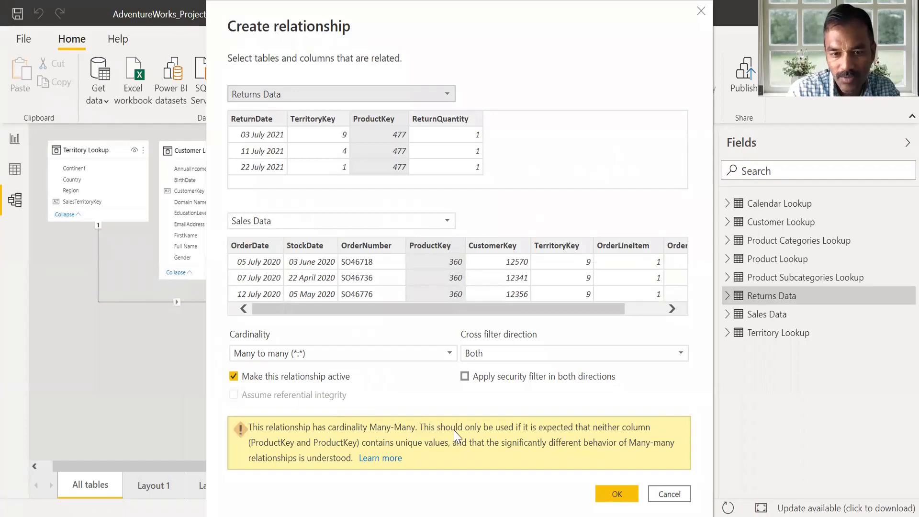
left_click(670, 494)
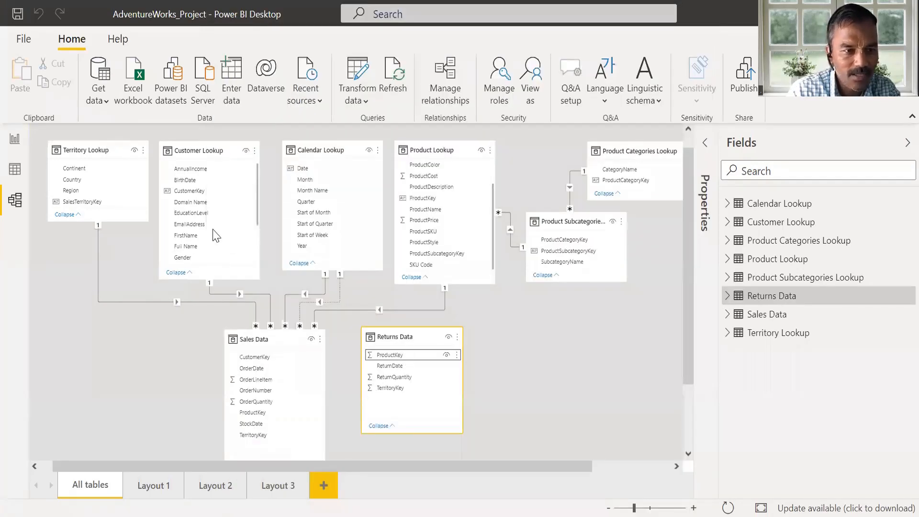
Add ReturnQuantity from Returns Data to the values of the product matrix on report Page 1
left_click_drag(347, 463, 264, 469)
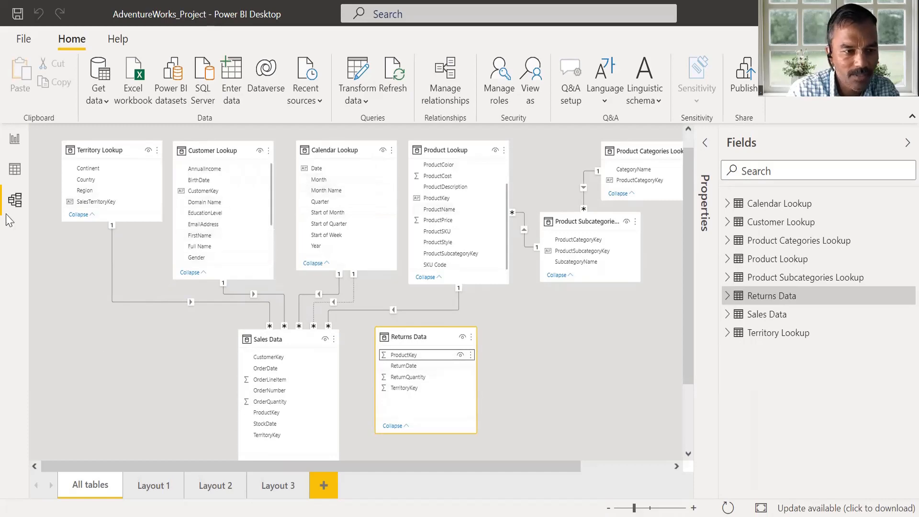
left_click(15, 143)
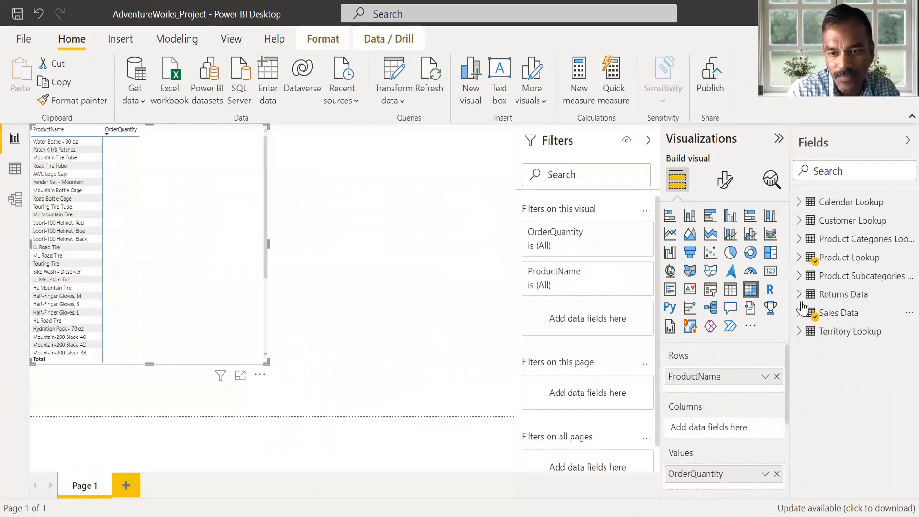
left_click(832, 294)
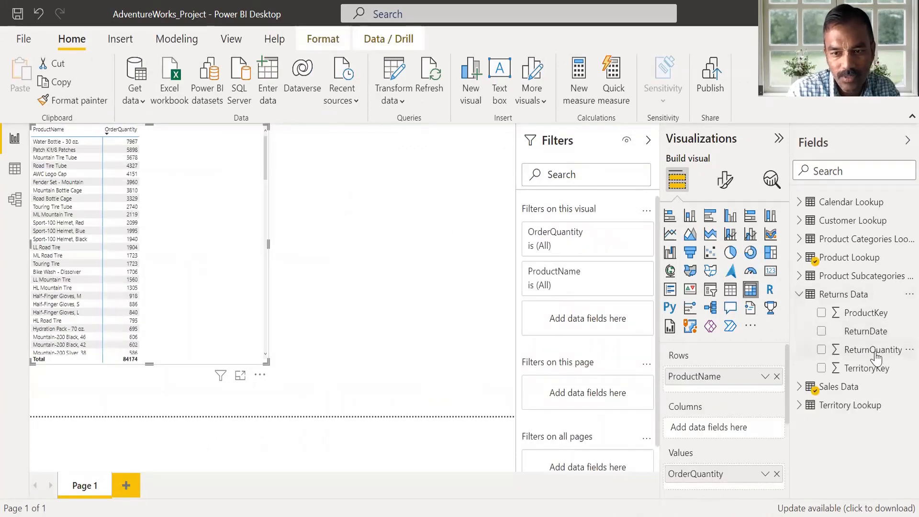
left_click(821, 350)
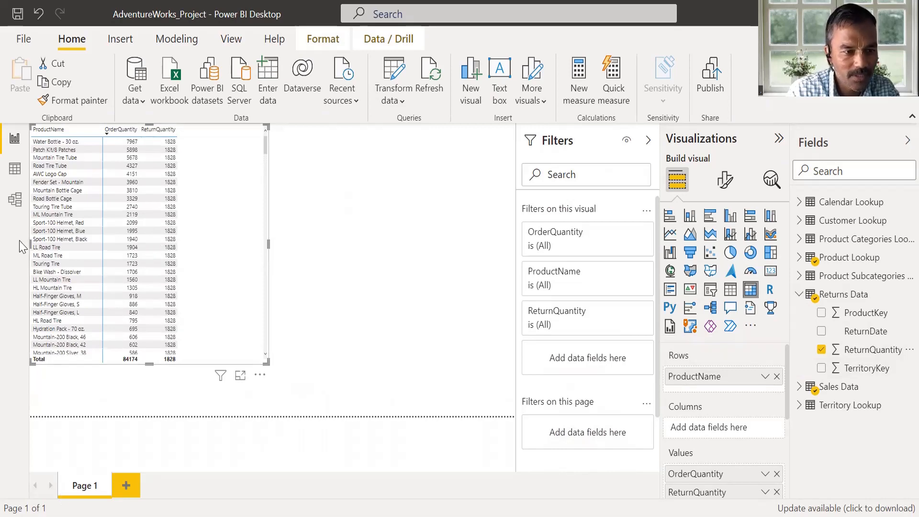
Relate Returns Data to Product Lookup on ProductKey, Territory Lookup on TerritoryKey to SalesTerritoryKey, and Calendar Lookup on ReturnDate to Date
left_click(15, 199)
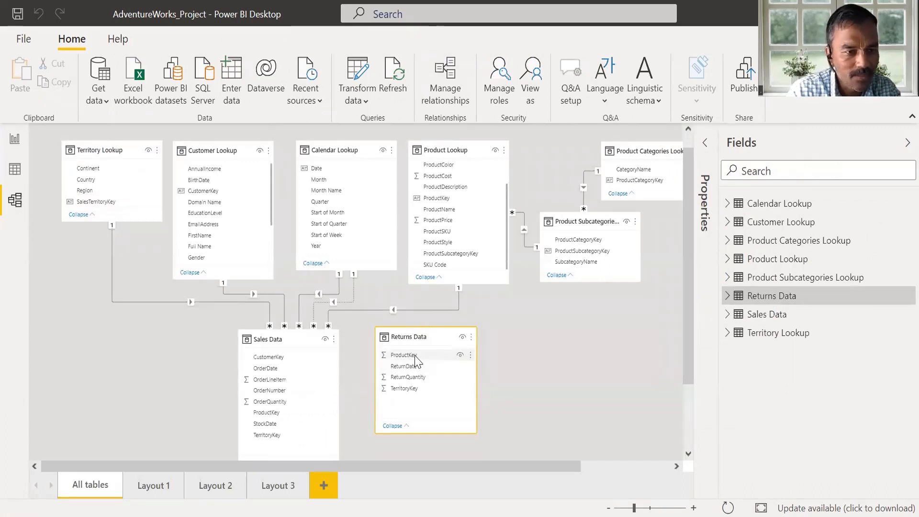
left_click_drag(414, 360, 444, 200)
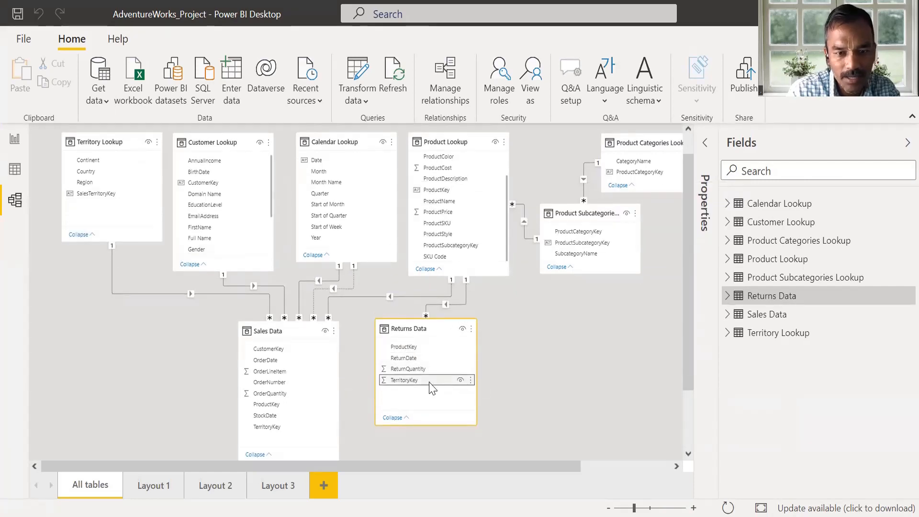
left_click_drag(421, 382, 106, 195)
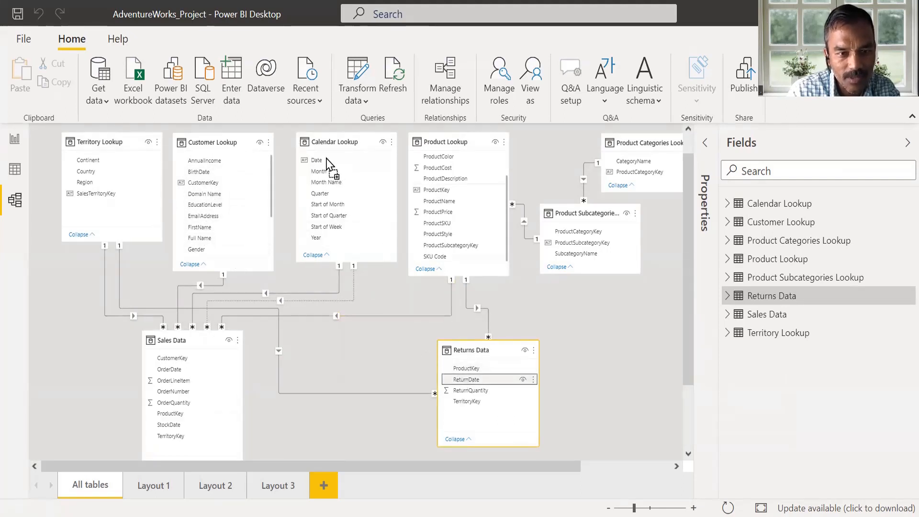
left_click_drag(466, 380, 325, 159)
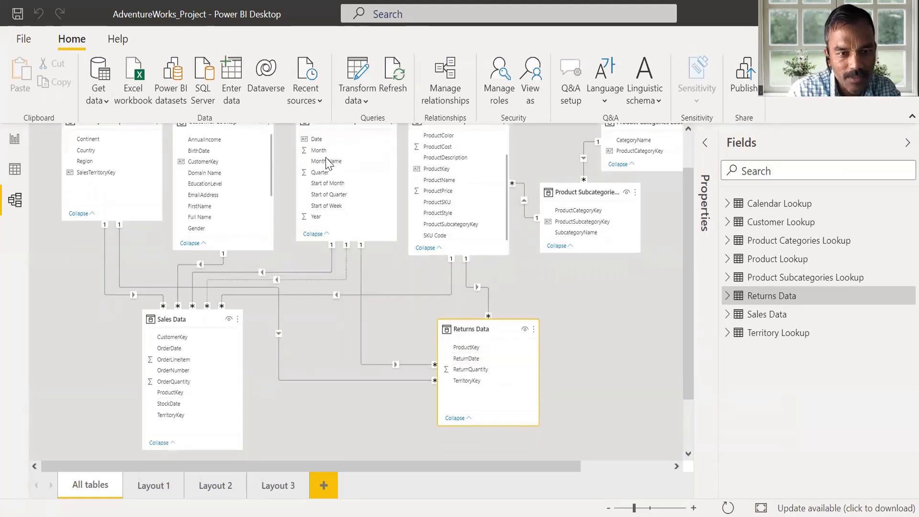
Review the lookup relationships of Sales Data and Returns Data and check OrderQuantity and ReturnQuantity per product in the report matrix
left_click(464, 359)
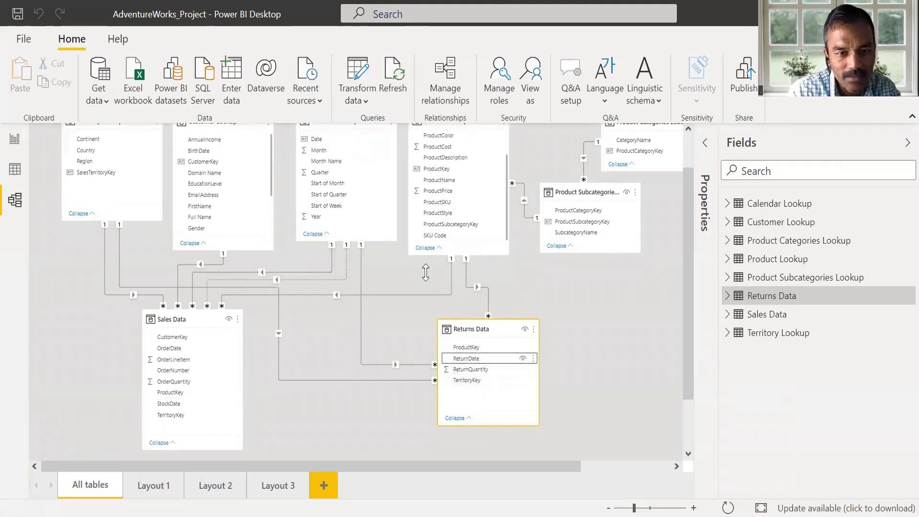
left_click_drag(688, 312, 685, 231)
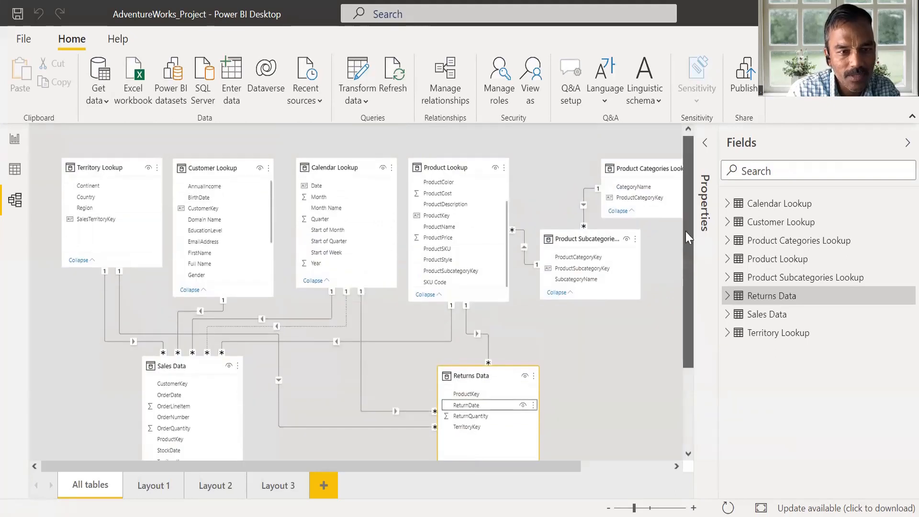
left_click_drag(272, 208, 244, 161)
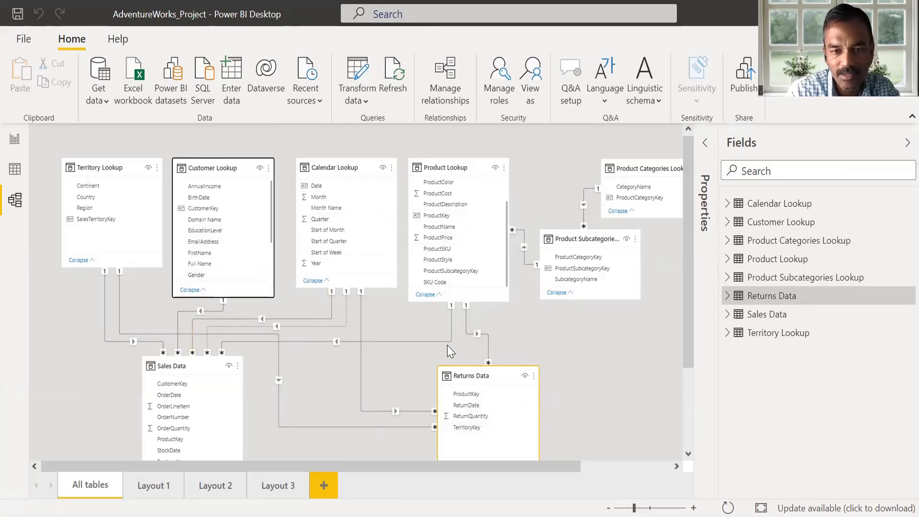
left_click(15, 138)
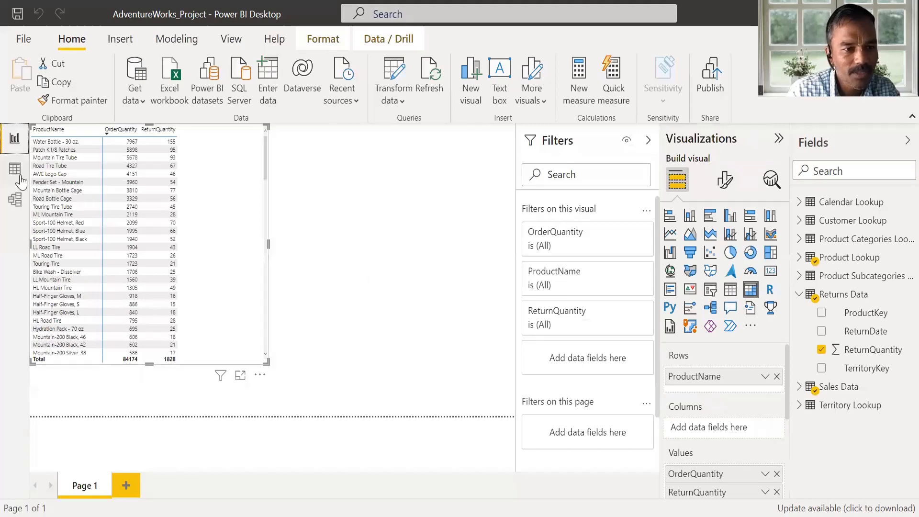
left_click(15, 199)
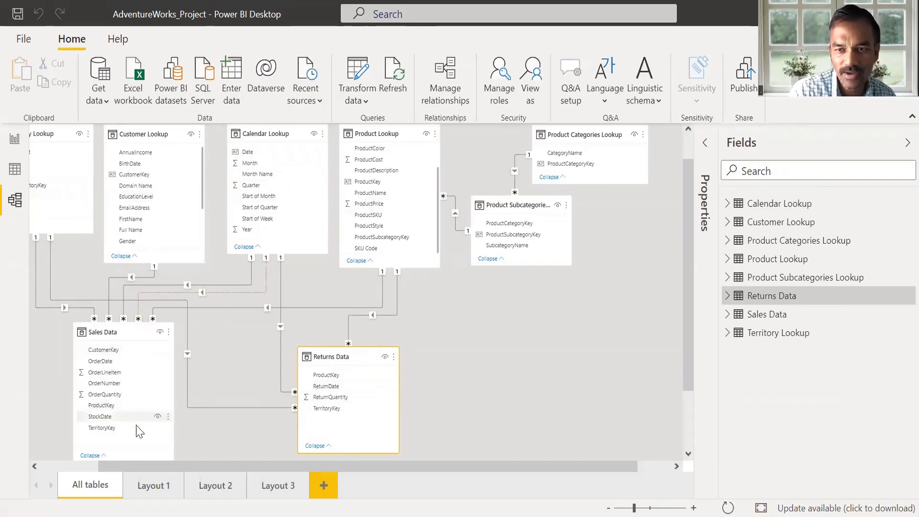
left_click(14, 140)
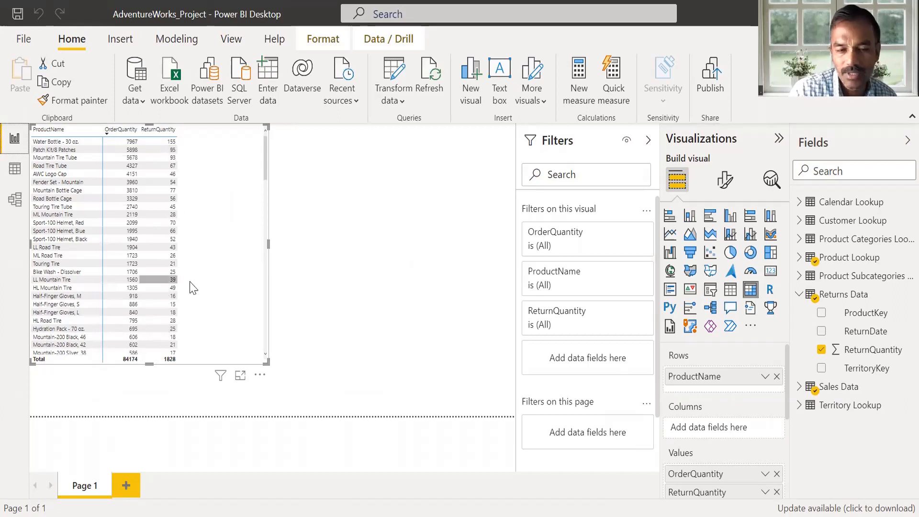
left_click(16, 200)
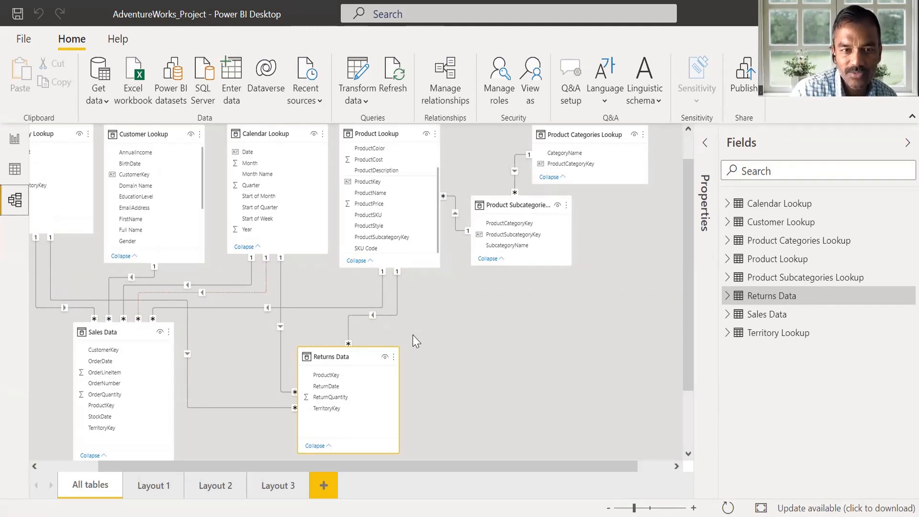
left_click_drag(349, 469, 255, 473)
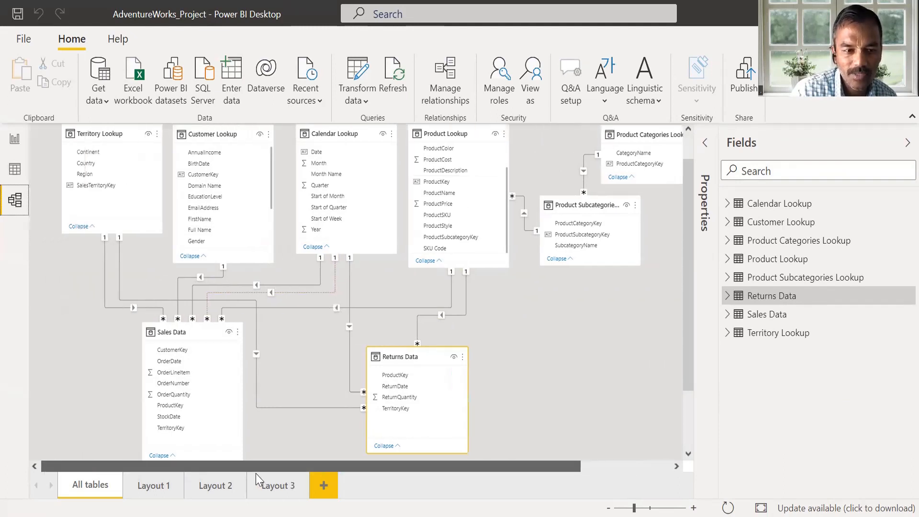